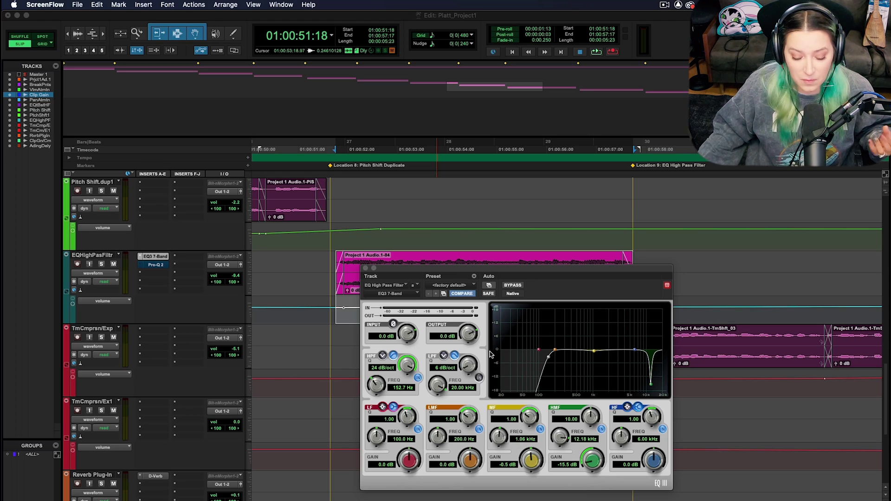
# Step: Toggle the EQ3 high-pass filter off and on to compare its effect
pyautogui.click(490, 355)
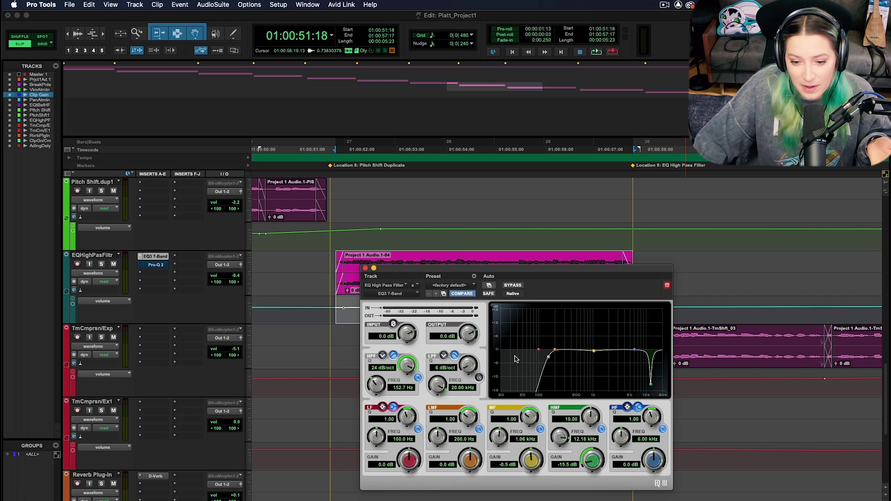
pyautogui.click(418, 377)
pyautogui.click(418, 377)
pyautogui.click(418, 377)
pyautogui.click(418, 378)
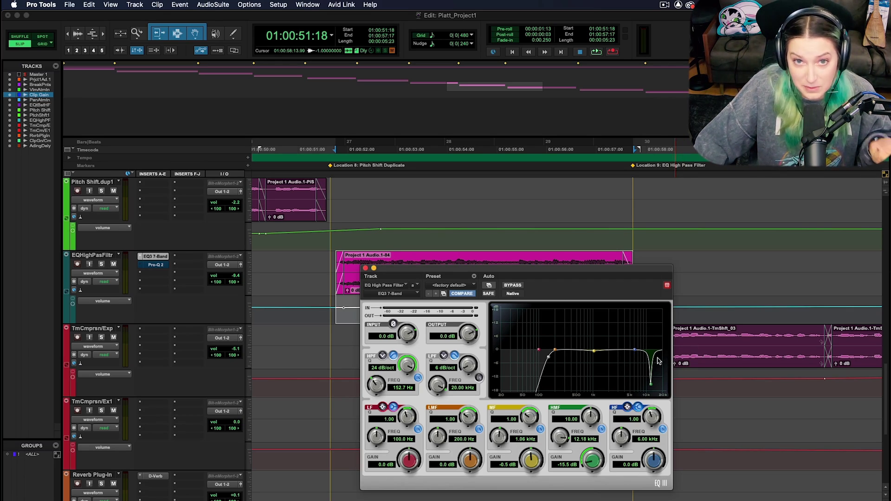
# Step: Insert the EQ3 7-Band plug-in on the voice track's insert slot
pyautogui.click(384, 295)
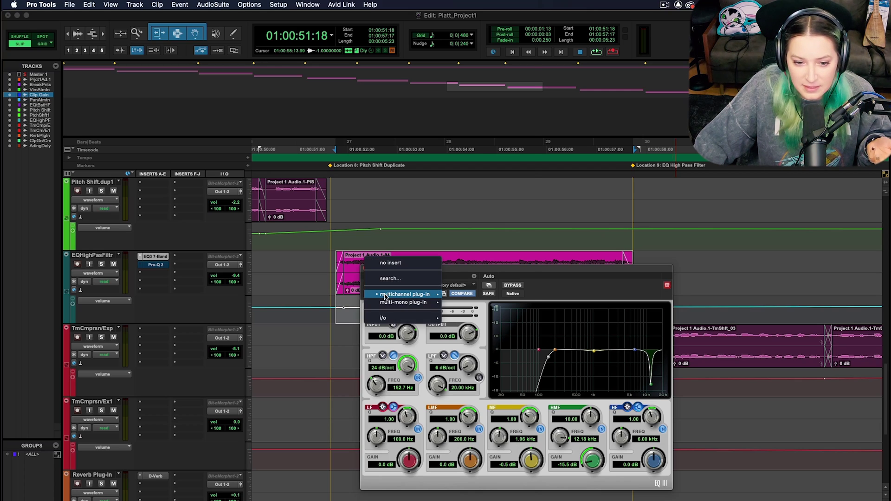
pyautogui.moveTo(394, 295)
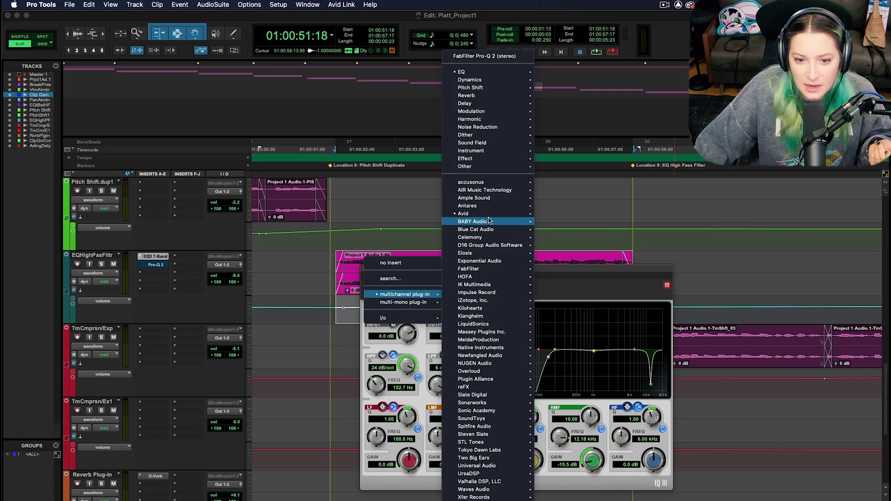
pyautogui.moveTo(464, 72)
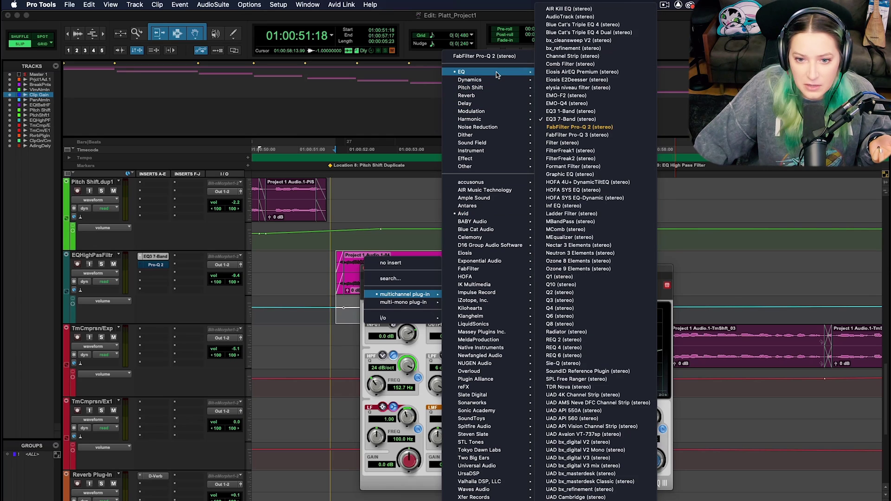
pyautogui.click(570, 120)
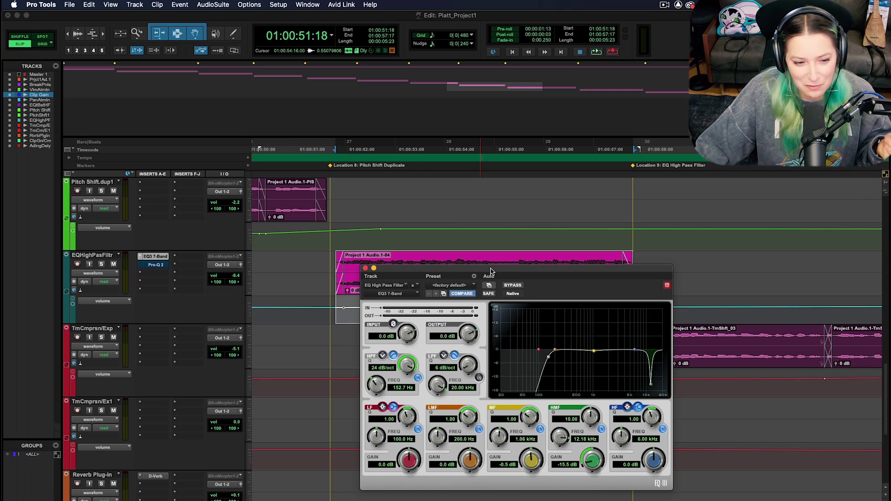
# Step: Bypass the EQ3 and play the voice clip unprocessed
pyautogui.moveTo(414, 268); pyautogui.dragTo(490, 285)
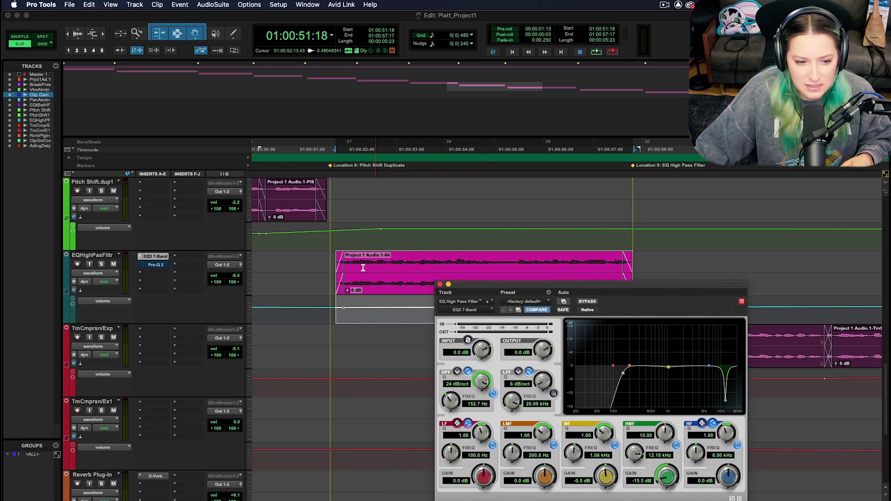
pyautogui.keyDown('super'); pyautogui.click(151, 256); pyautogui.keyUp('super')
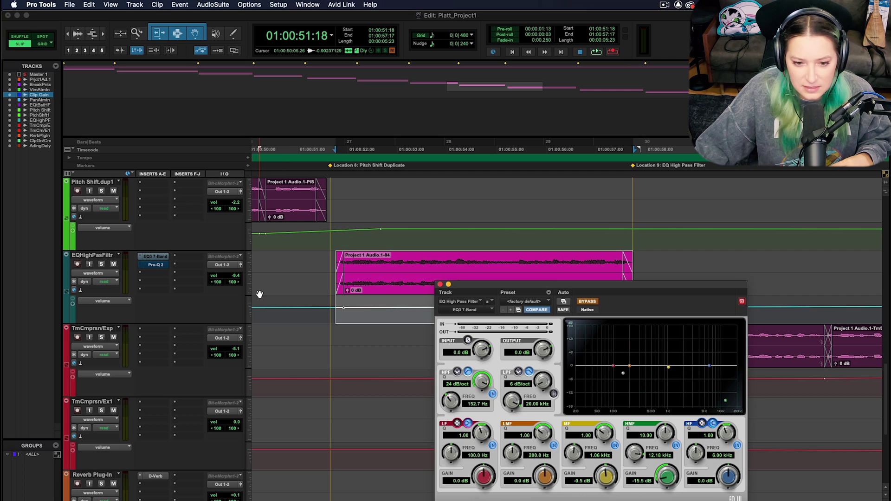
pyautogui.press('space')
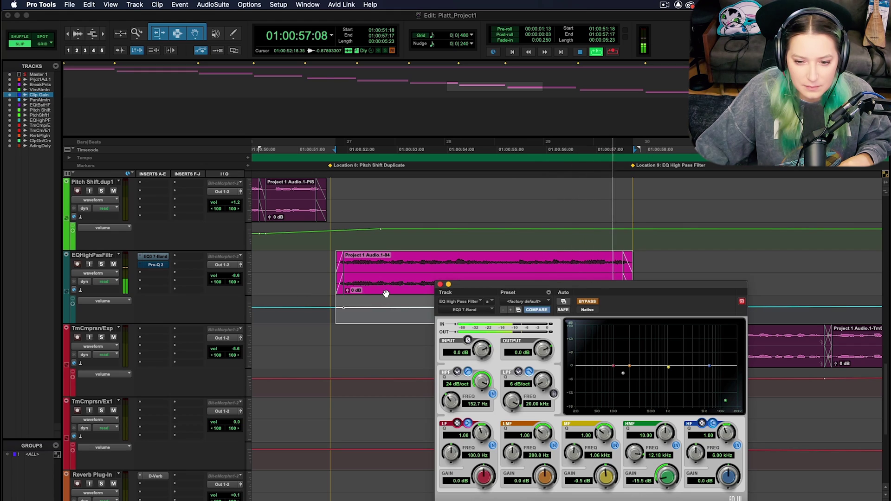
pyautogui.press('space')
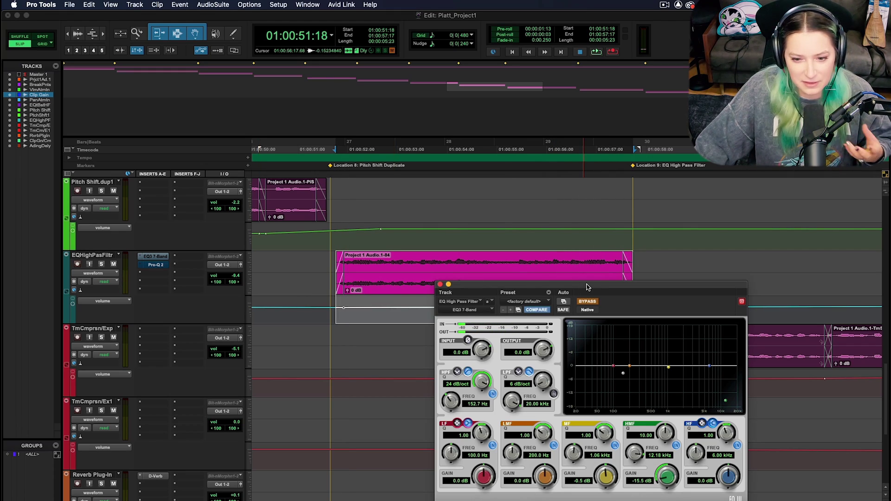
pyautogui.moveTo(586, 284); pyautogui.dragTo(585, 276)
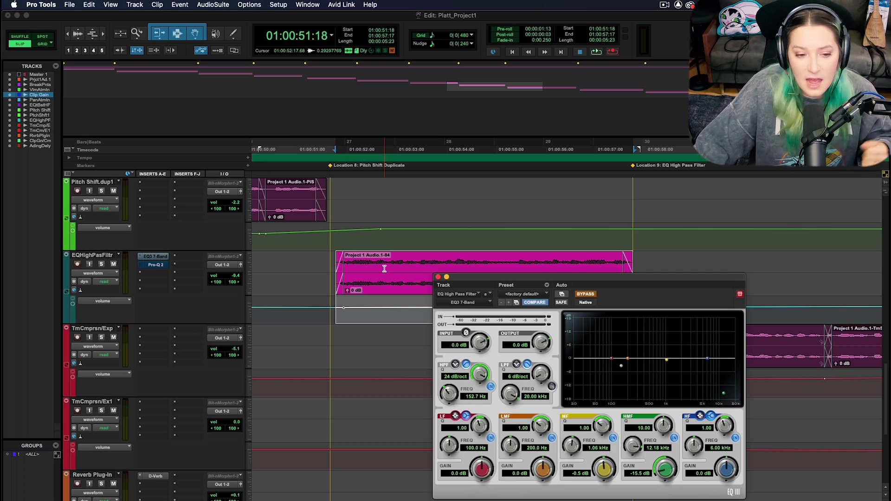
# Step: Take the EQ3 out of bypass and audition it with the high-pass toggled off and on
pyautogui.keyDown('super'); pyautogui.click(161, 256); pyautogui.keyUp('super')
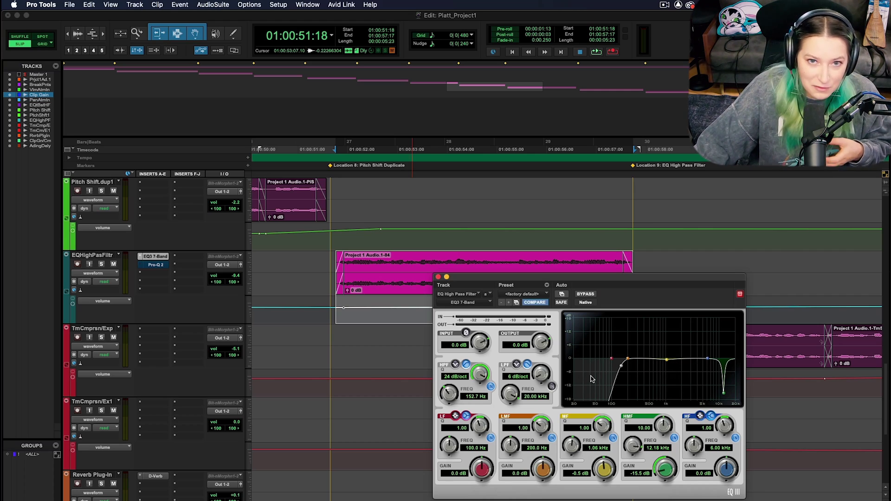
pyautogui.press('space')
pyautogui.click(490, 387)
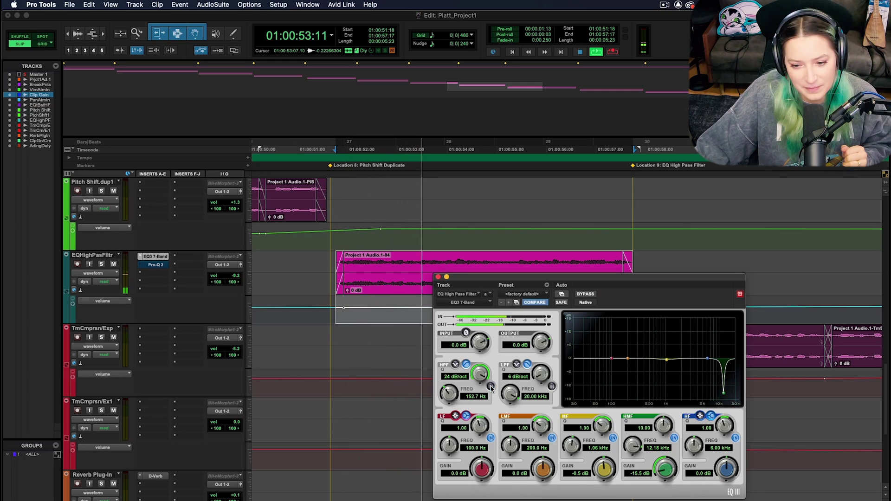
pyautogui.click(490, 387)
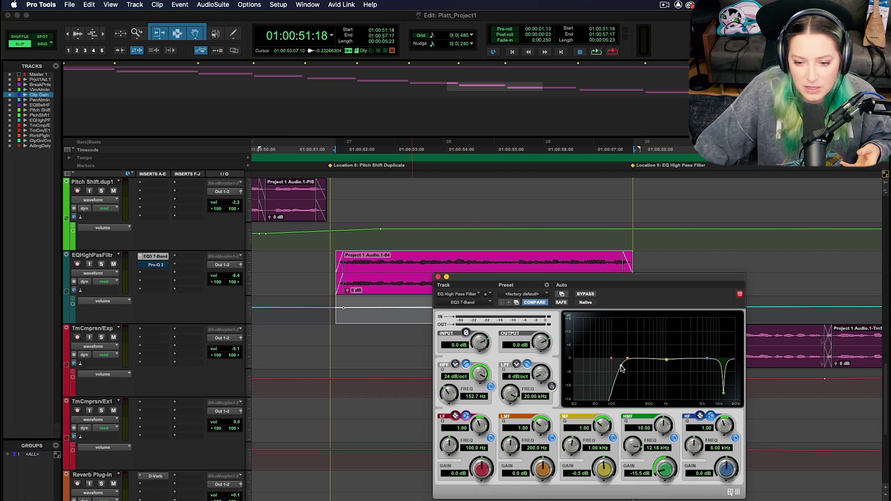
# Step: Sweep the high-pass cutoff while listening, settling it at 134.5 Hz
pyautogui.moveTo(620, 366); pyautogui.dragTo(664, 371)
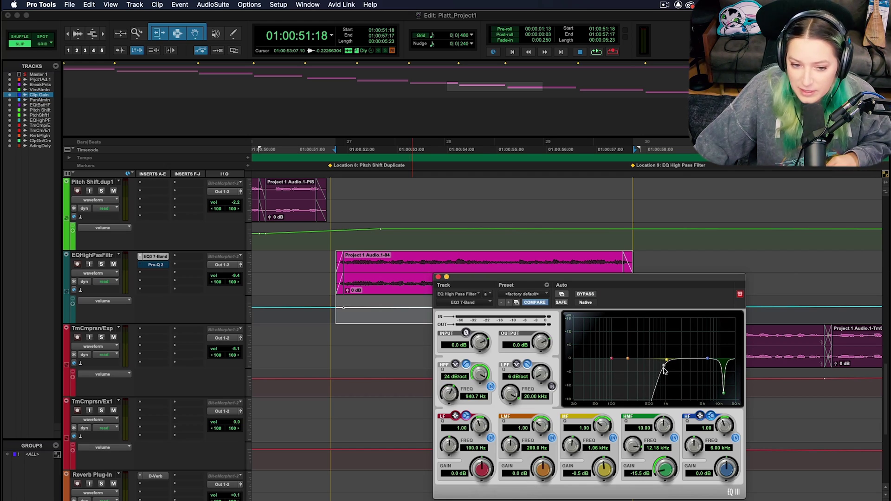
pyautogui.press('space')
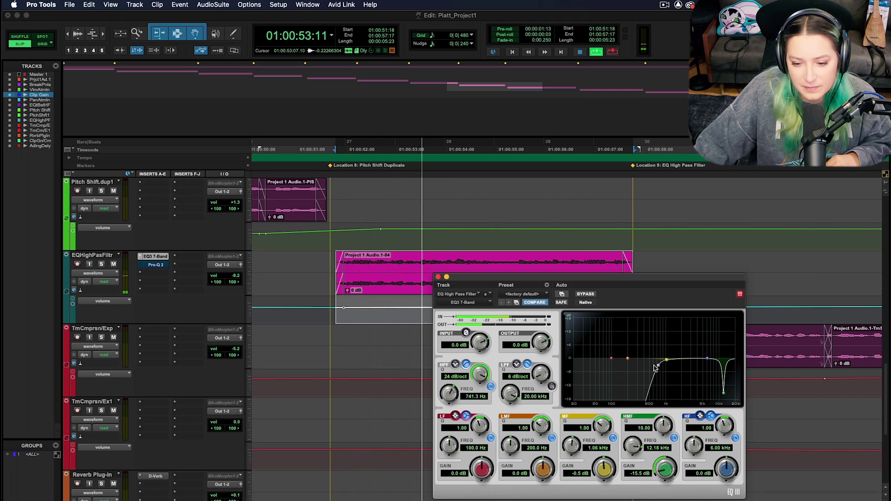
pyautogui.moveTo(663, 371); pyautogui.dragTo(598, 366)
pyautogui.press('space')
pyautogui.press('space')
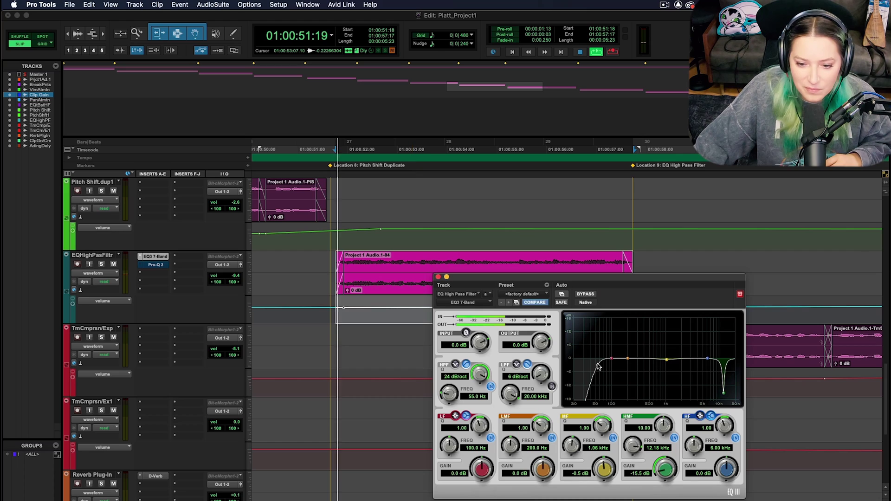
pyautogui.moveTo(598, 367); pyautogui.dragTo(612, 362)
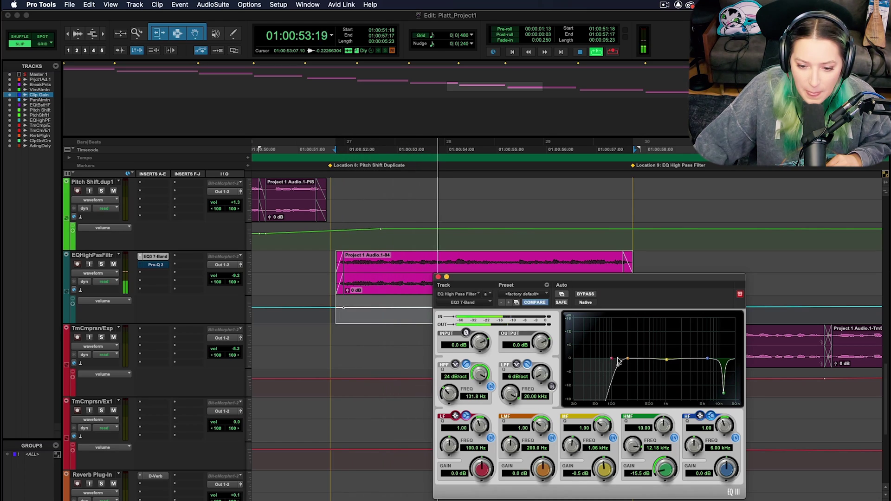
pyautogui.moveTo(618, 361); pyautogui.dragTo(619, 361)
pyautogui.press('space')
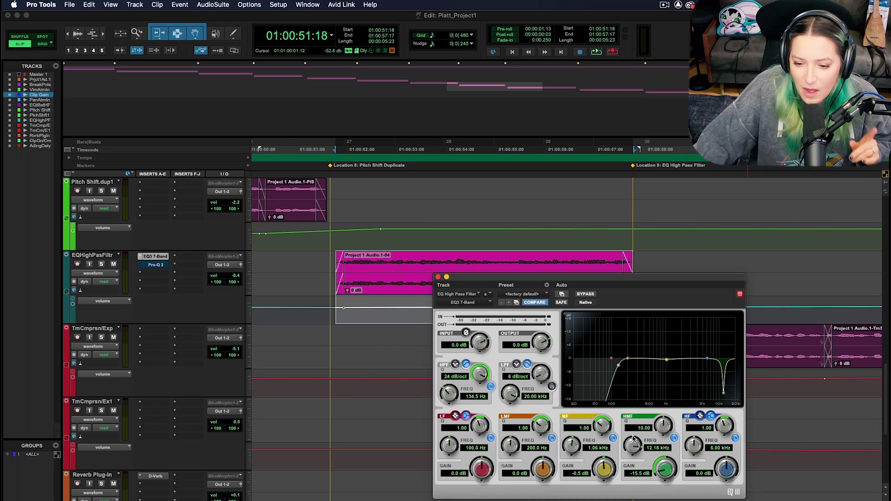
# Step: Disable the -15.5 dB 12.18 kHz cut band and play the voice without it
pyautogui.click(674, 439)
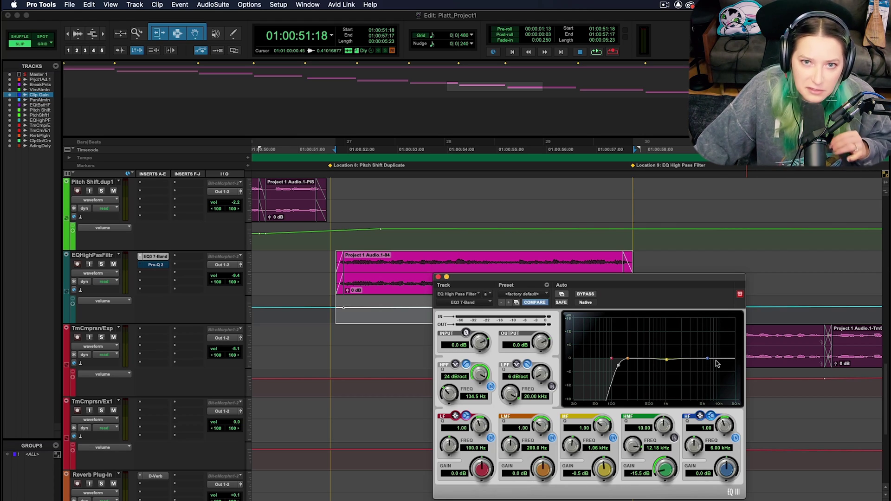
pyautogui.press('space')
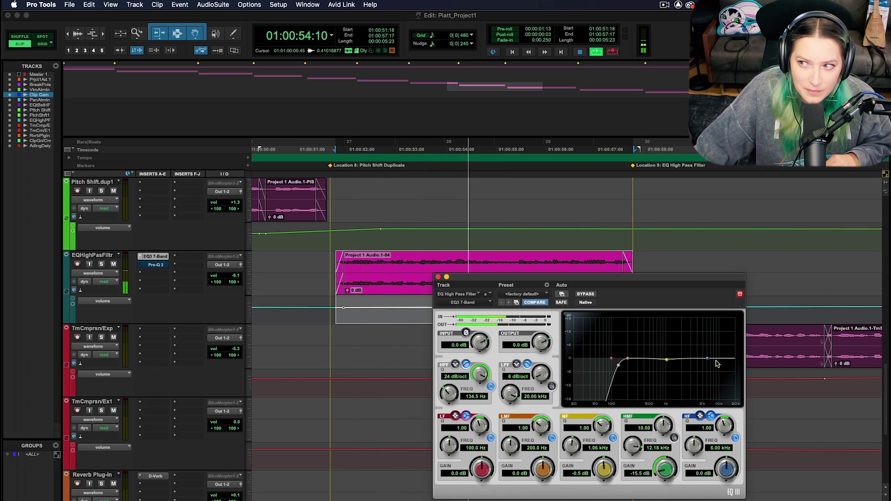
pyautogui.press('space')
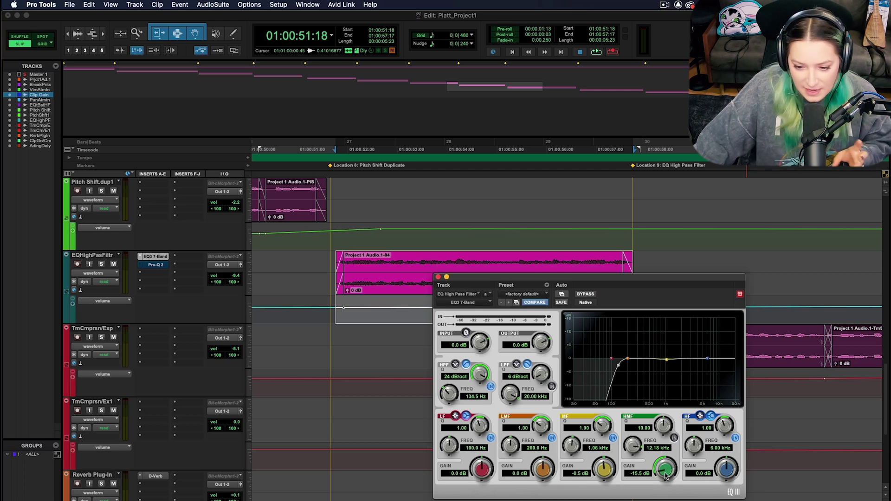
# Step: Re-enable the 12.18 kHz band, raise its gain to +14.6 dB, and adjust its bandwidth
pyautogui.click(674, 438)
pyautogui.moveTo(661, 470); pyautogui.dragTo(683, 372)
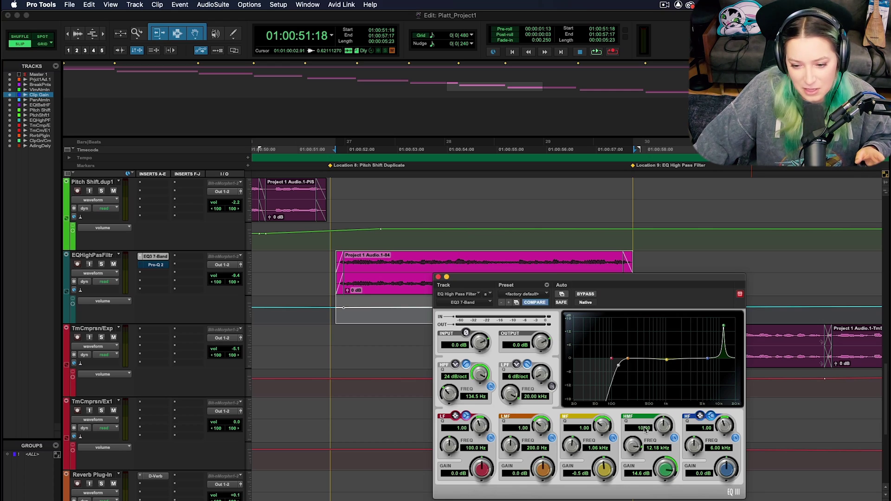
pyautogui.moveTo(662, 426); pyautogui.dragTo(694, 373)
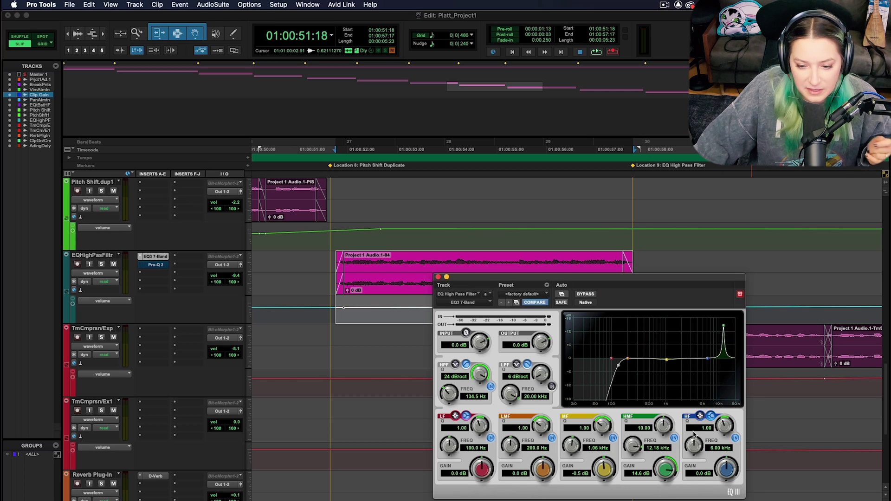
# Step: Sweep the +14.6 dB boost between about 10 and 13 kHz while listening for ringing
pyautogui.moveTo(630, 455)
pyautogui.mouseDown()
pyautogui.moveTo(634, 464)
pyautogui.moveTo(639, 443)
pyautogui.moveTo(643, 478)
pyautogui.moveTo(643, 466)
pyautogui.mouseUp()
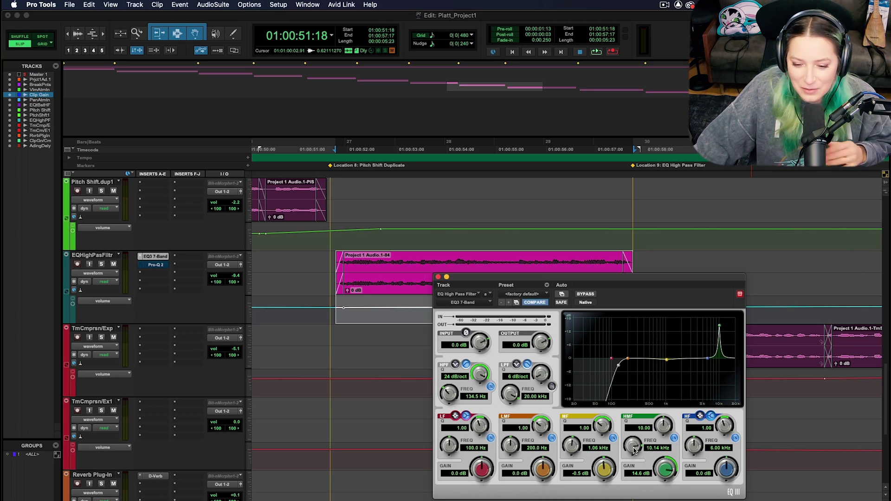
pyautogui.moveTo(633, 448); pyautogui.dragTo(631, 450)
pyautogui.press('space')
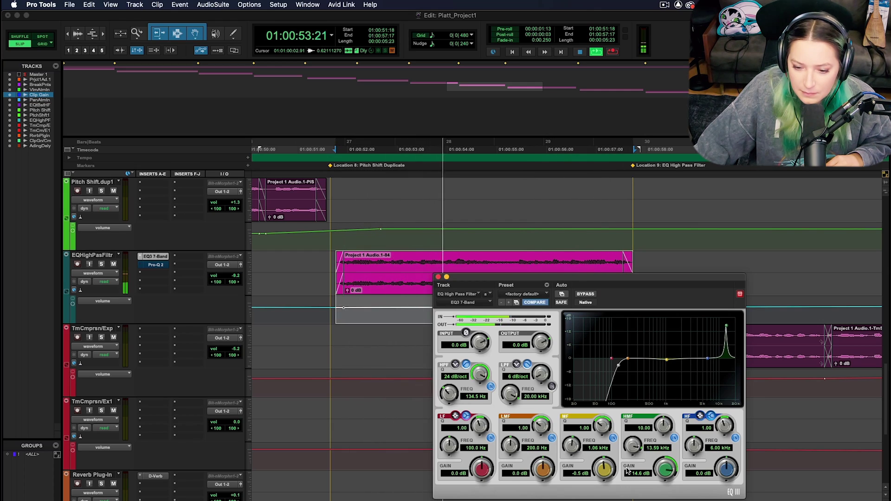
pyautogui.press('space')
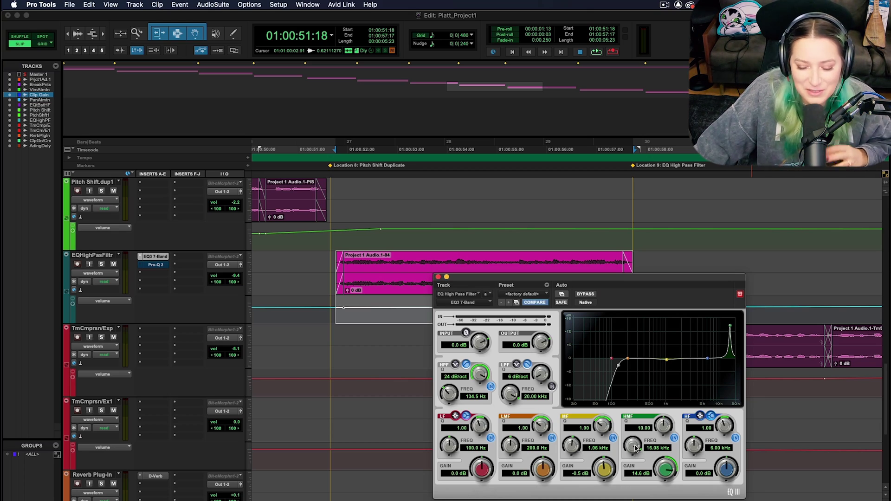
pyautogui.press('space')
pyautogui.moveTo(636, 448); pyautogui.dragTo(629, 500)
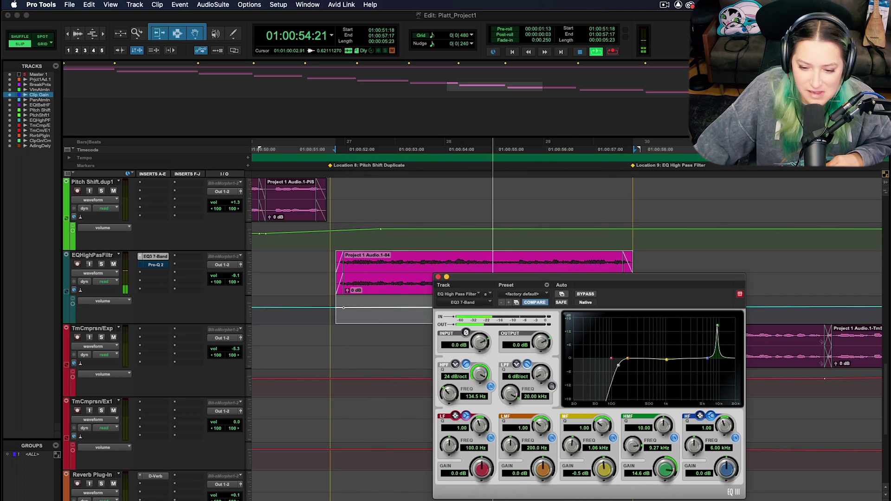
pyautogui.press('space')
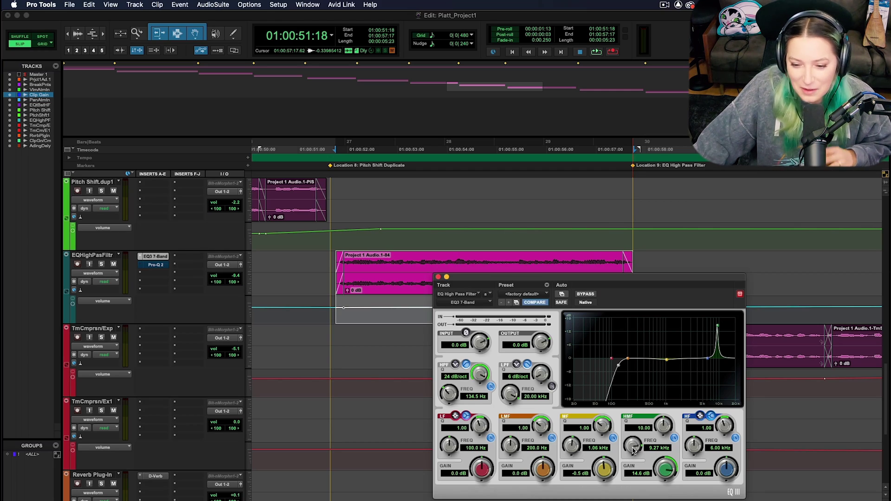
# Step: Enter 12 as the boosted band's frequency, setting it to exactly 12.00 kHz
pyautogui.moveTo(634, 447); pyautogui.dragTo(651, 452)
pyautogui.click(650, 449)
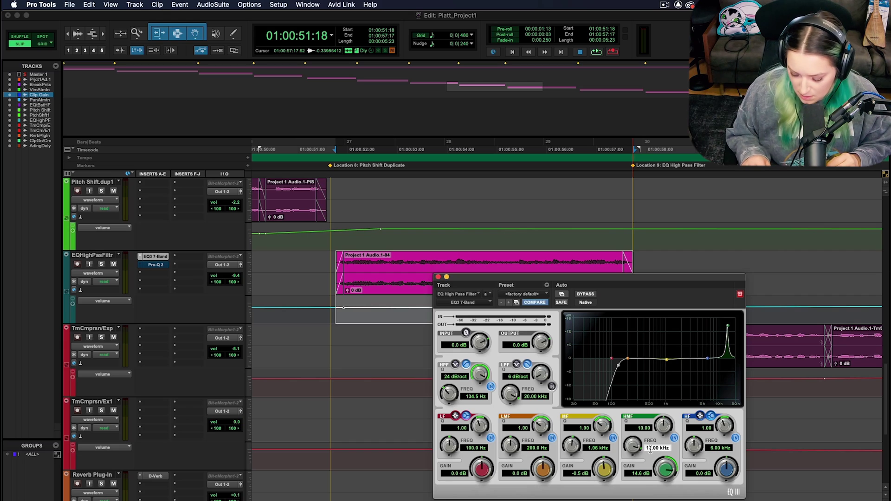
pyautogui.write('12')
pyautogui.press('Return')
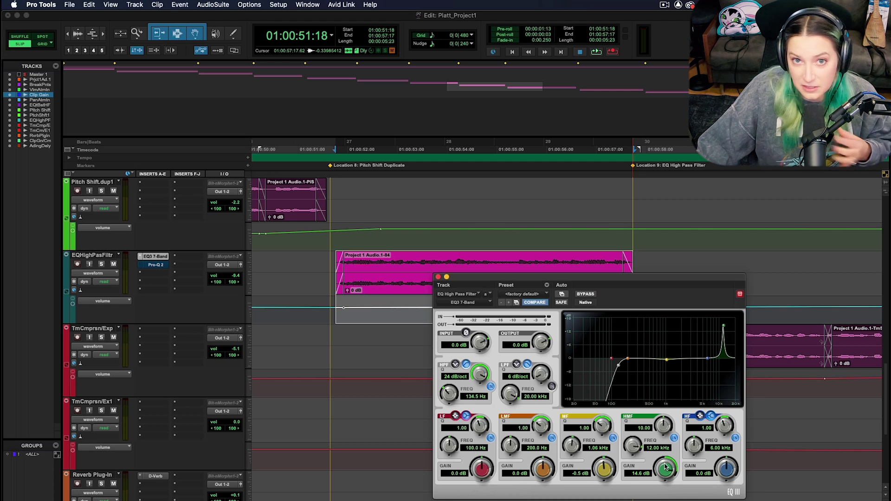
# Step: Turn the 12 kHz boost into a -17.3 dB cut while playing the clip
pyautogui.press('space')
pyautogui.moveTo(665, 468); pyautogui.dragTo(644, 462)
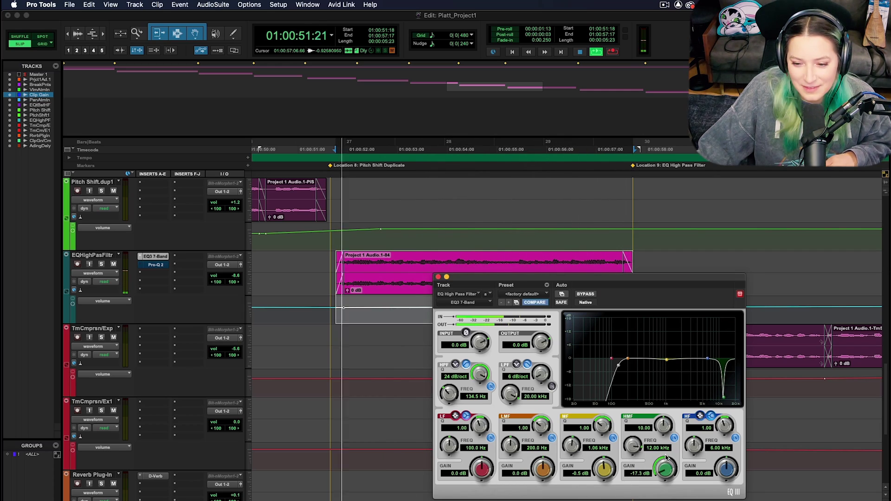
pyautogui.press('space')
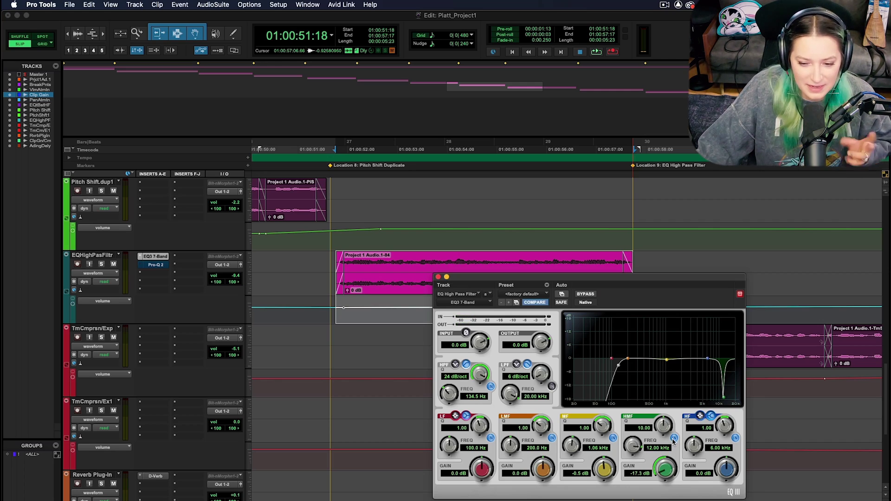
# Step: Compare the voice with the 12 kHz cut toggled off and on, leaving it enabled
pyautogui.click(674, 438)
pyautogui.press('space')
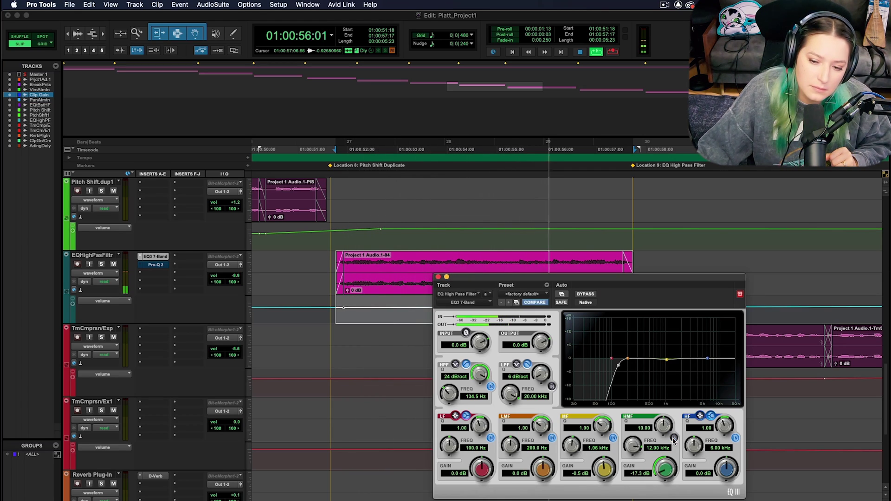
pyautogui.click(673, 438)
pyautogui.click(673, 439)
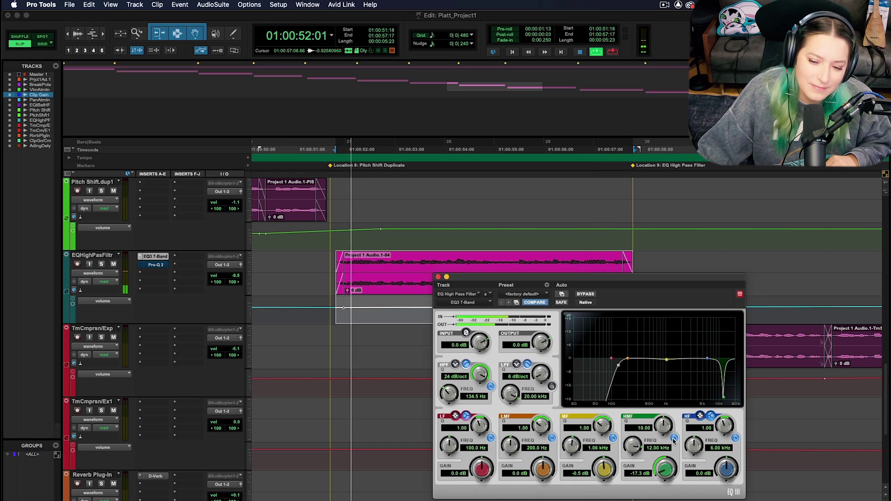
pyautogui.click(674, 439)
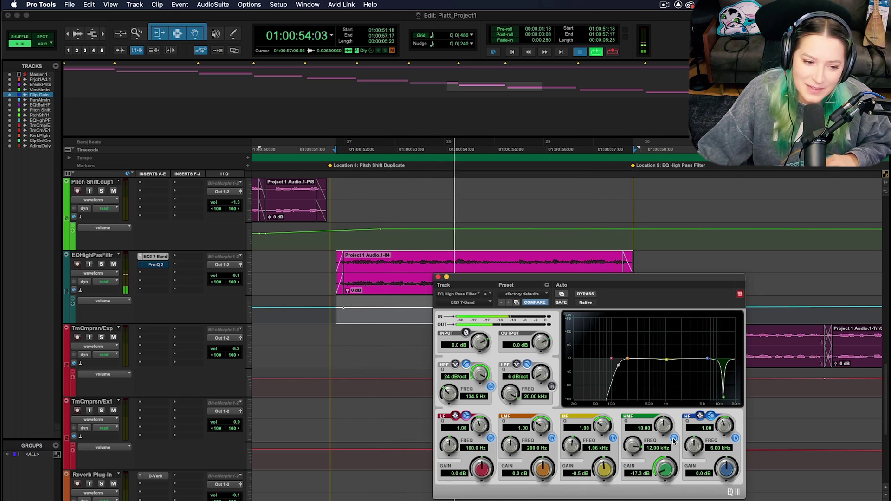
pyautogui.press('space')
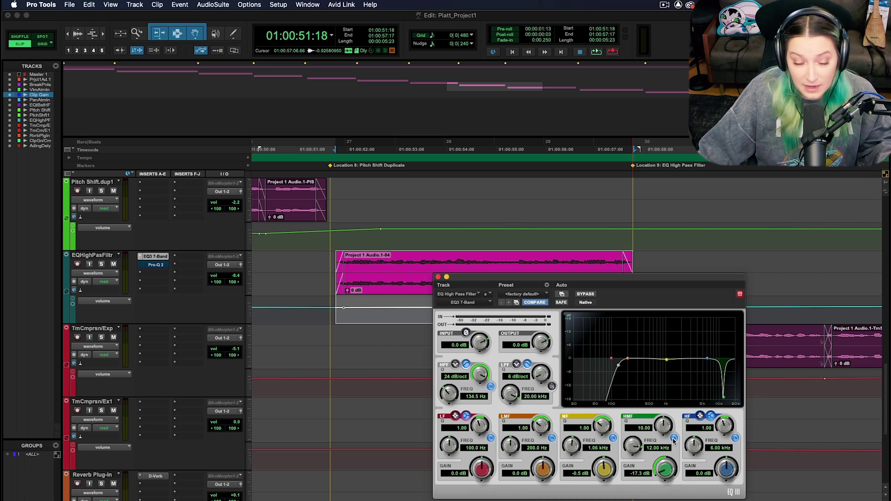
pyautogui.click(156, 265)
# Step: Load Pro-Q 2's Flat 7 Bands preset, switch to Natural Phase, and take it out of bypass
pyautogui.moveTo(700, 282); pyautogui.dragTo(673, 201)
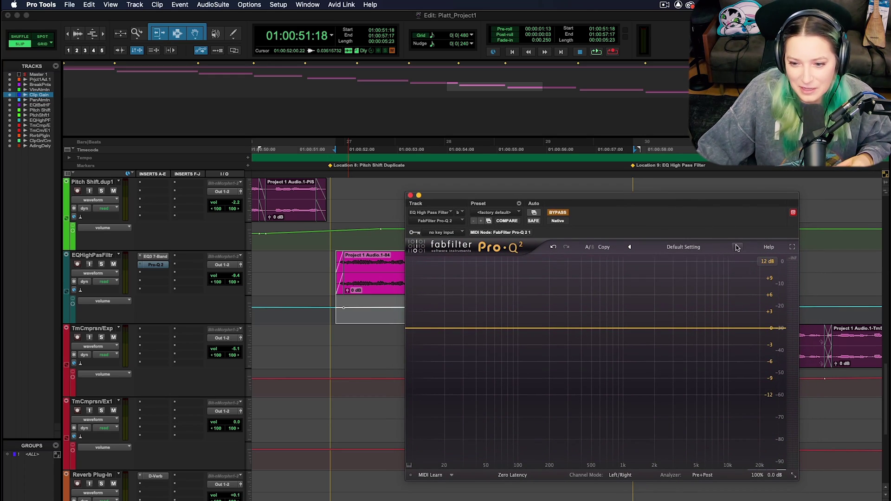
pyautogui.click(737, 247)
pyautogui.click(738, 247)
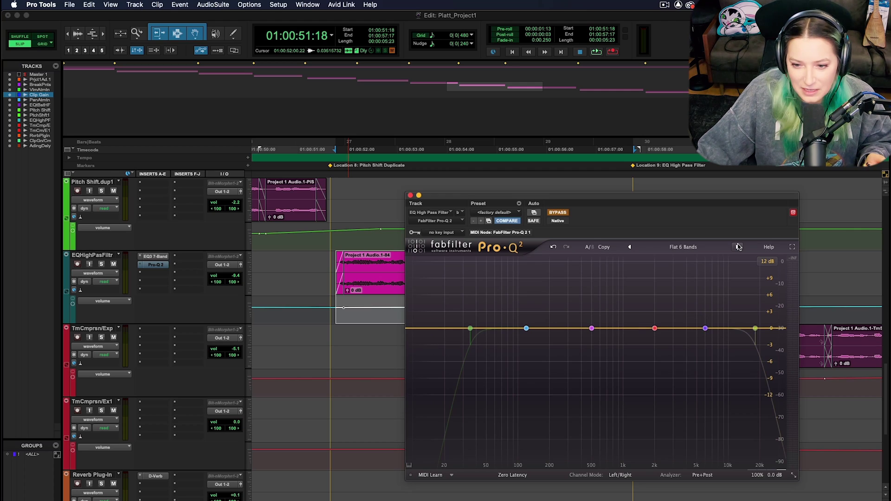
pyautogui.click(738, 247)
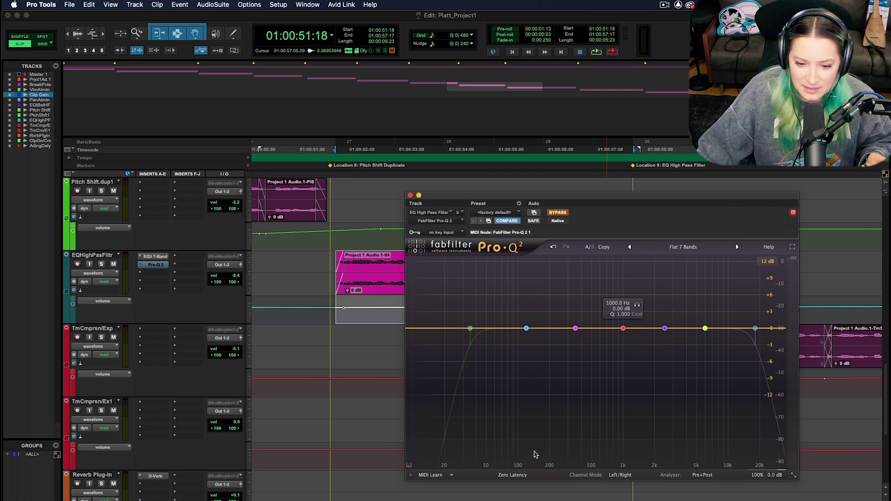
pyautogui.click(511, 475)
pyautogui.click(505, 494)
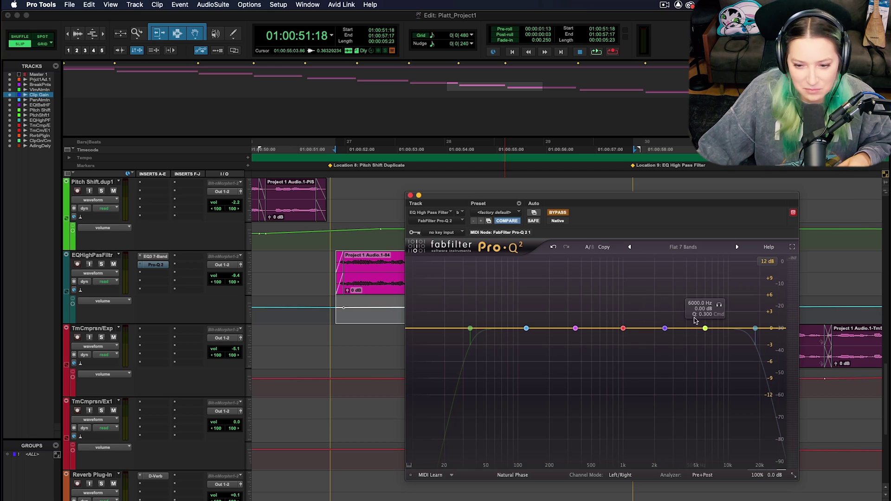
pyautogui.keyDown('super'); pyautogui.click(153, 263); pyautogui.keyUp('super')
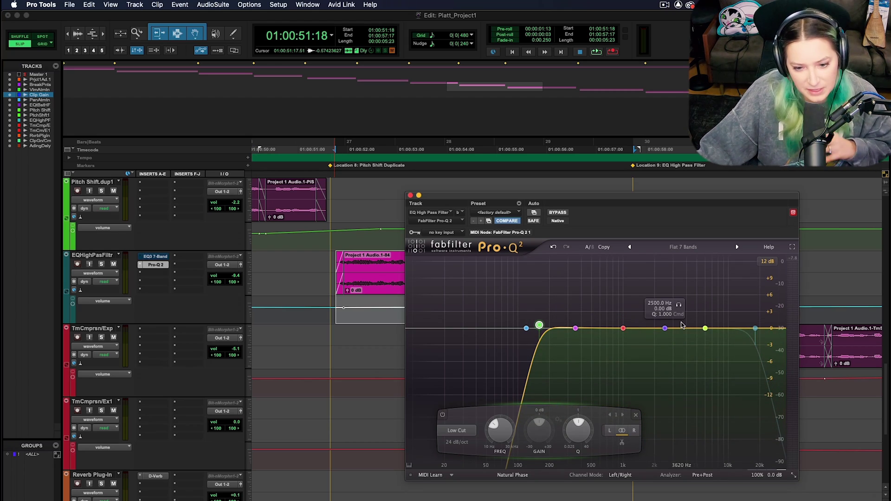
# Step: Raise the 6000 Hz band into a bell boost and sweep it to 12011 Hz
pyautogui.press('space')
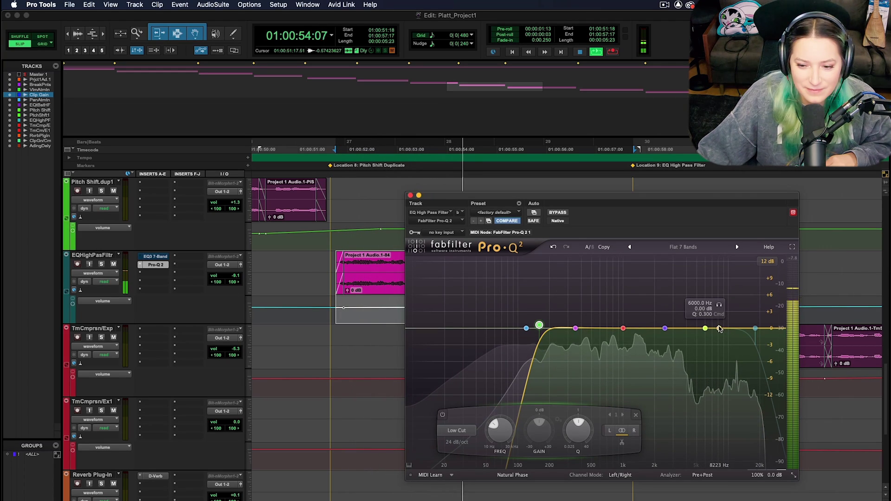
pyautogui.press('space')
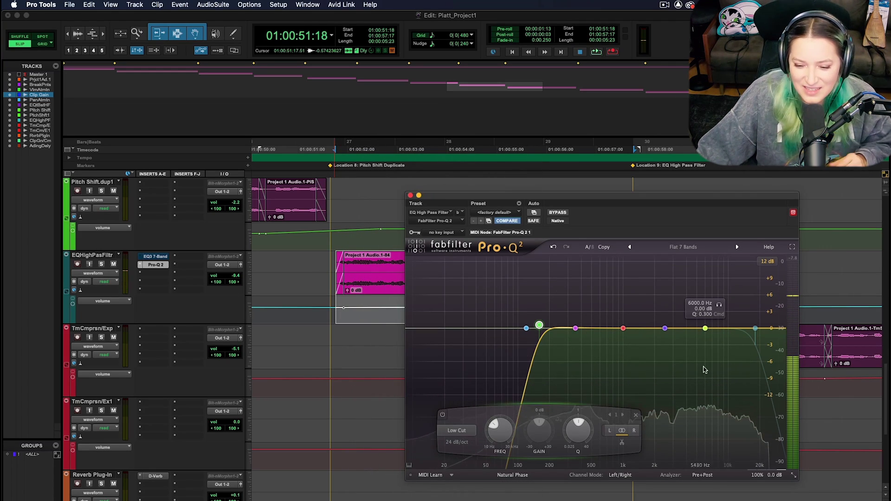
pyautogui.moveTo(719, 329); pyautogui.dragTo(719, 281)
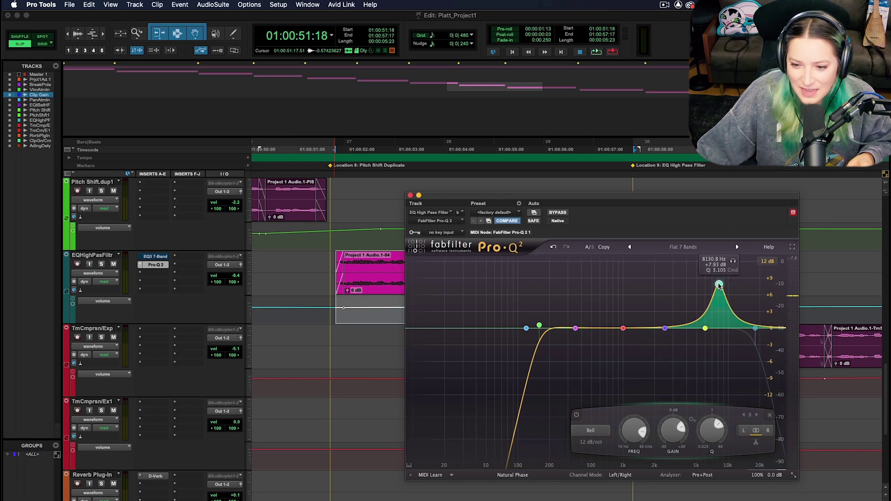
pyautogui.scroll(5, 712, 430)
pyautogui.scroll(5, 712, 430)
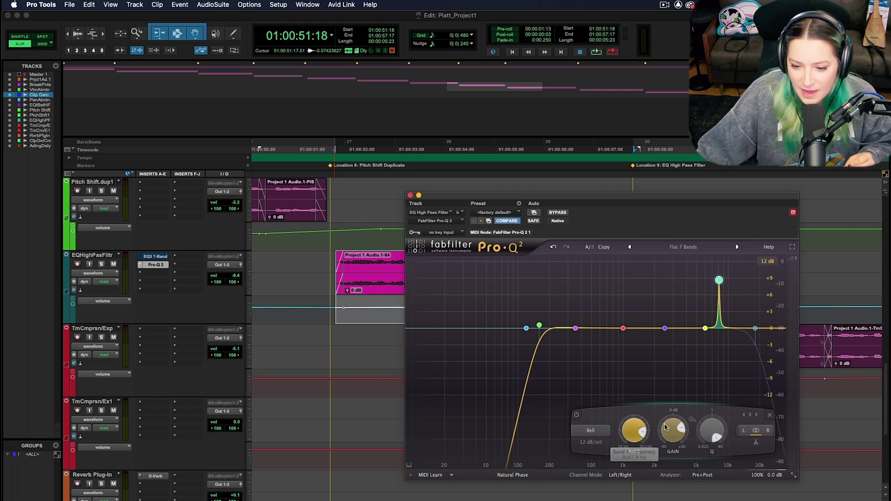
pyautogui.moveTo(634, 429); pyautogui.dragTo(631, 424)
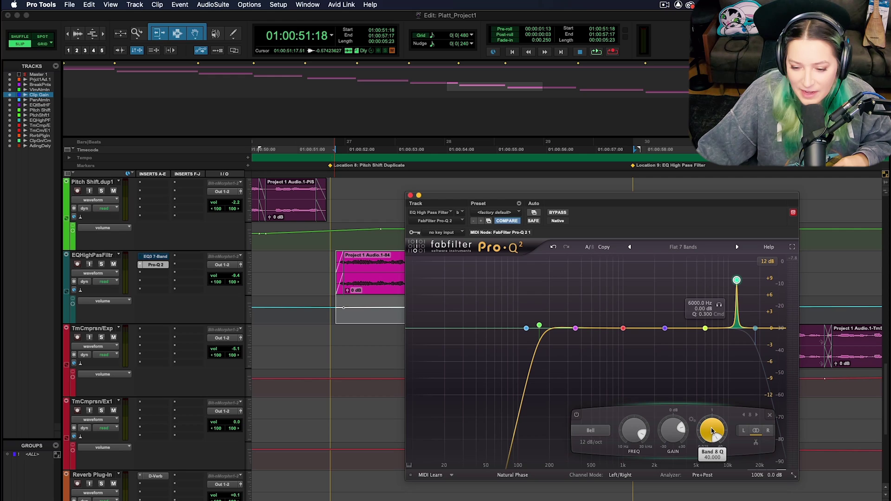
# Step: Pull the 12011 Hz band down to a -18.67 dB cut during looped playback
pyautogui.moveTo(672, 428)
pyautogui.press('space')
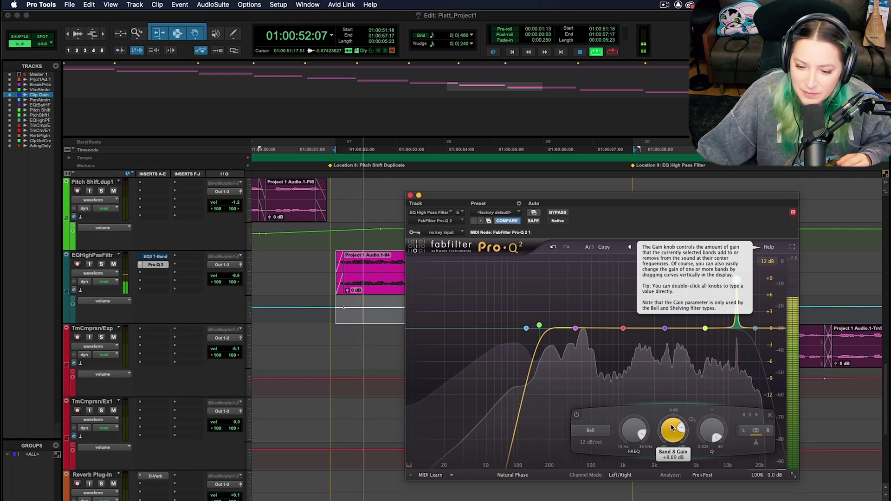
pyautogui.moveTo(673, 428); pyautogui.dragTo(669, 494)
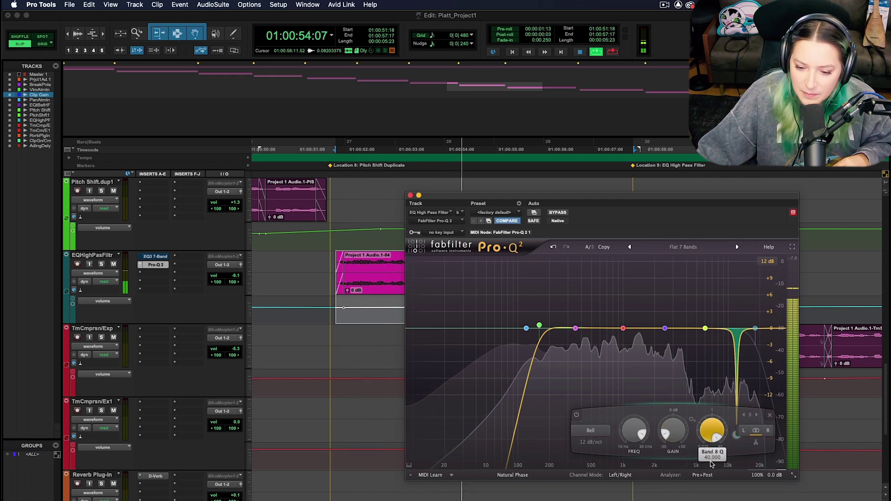
pyautogui.press('space')
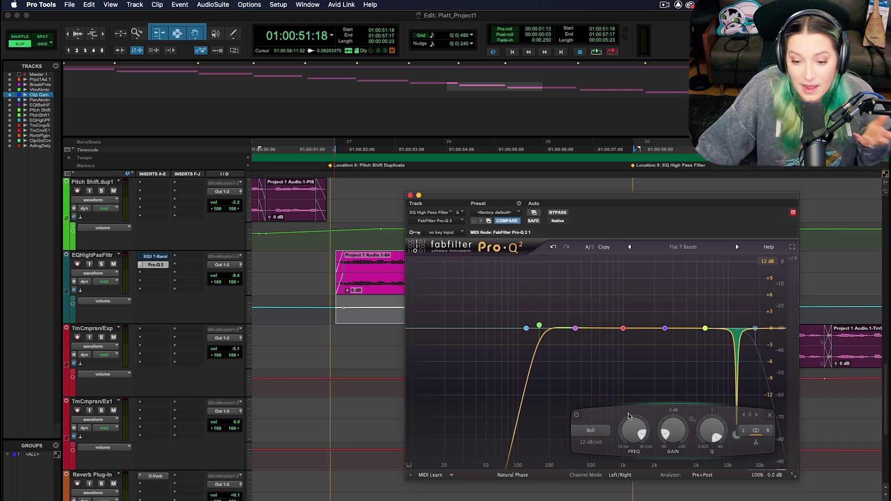
pyautogui.click(597, 433)
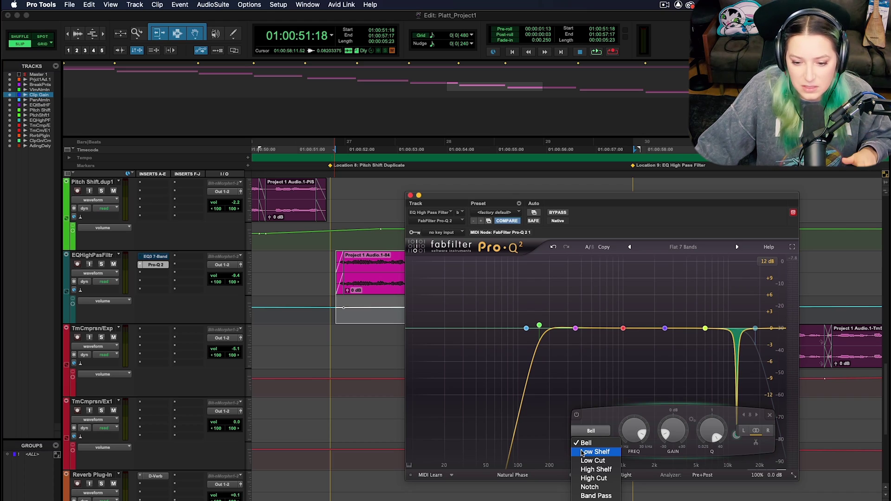
# Step: Change the 12011 Hz band to a Notch shape and set its Q to 40
pyautogui.click(595, 489)
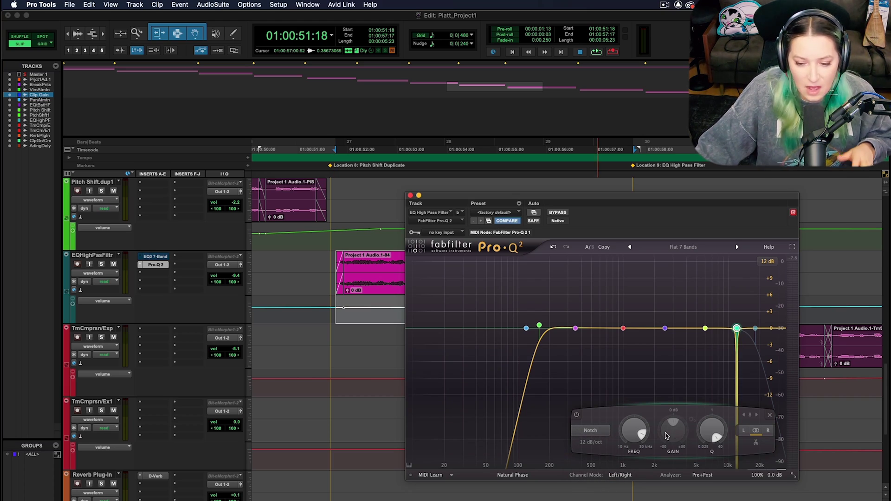
pyautogui.moveTo(634, 428)
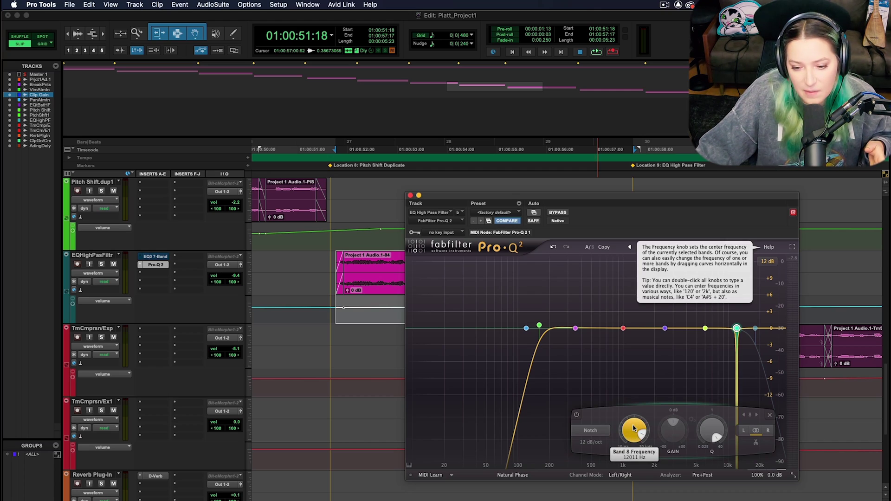
pyautogui.moveTo(712, 429); pyautogui.dragTo(704, 448)
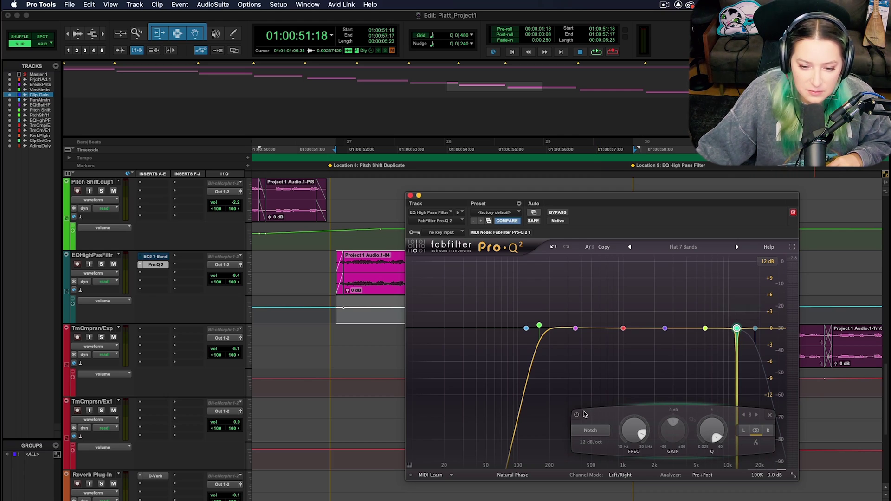
# Step: Play the voice and toggle the notch band off and on to compare, leaving it active
pyautogui.press('space')
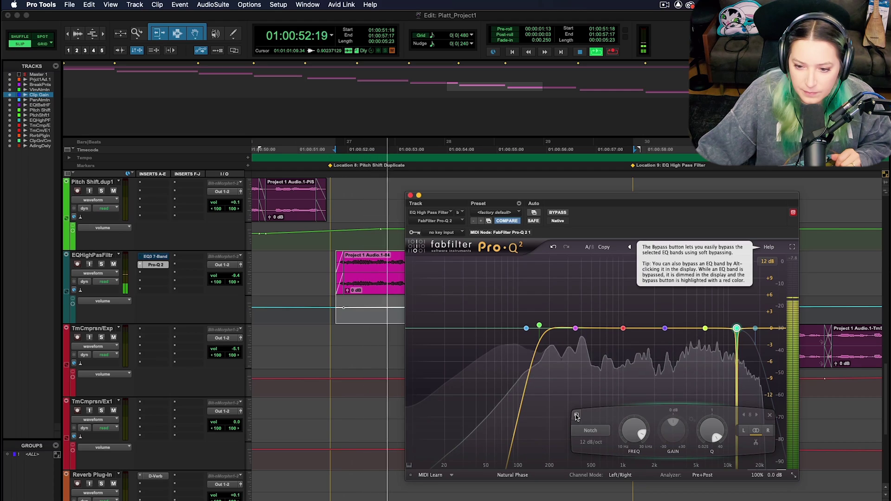
pyautogui.click(577, 416)
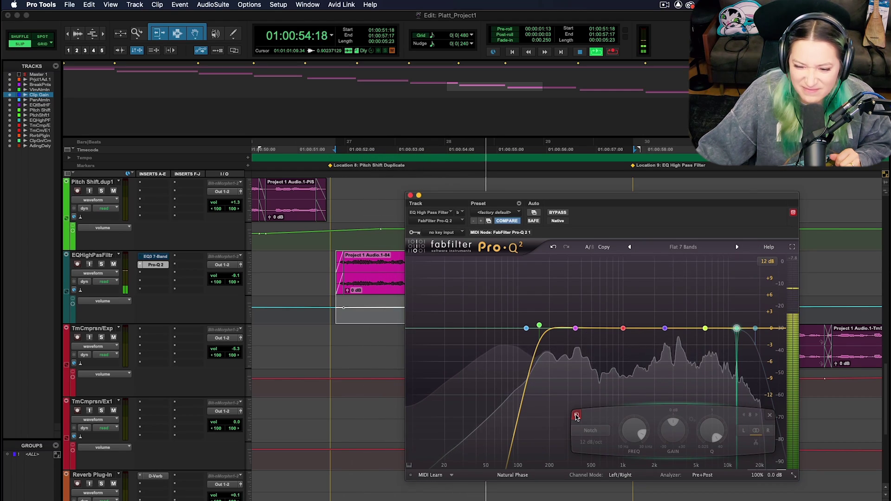
pyautogui.click(576, 415)
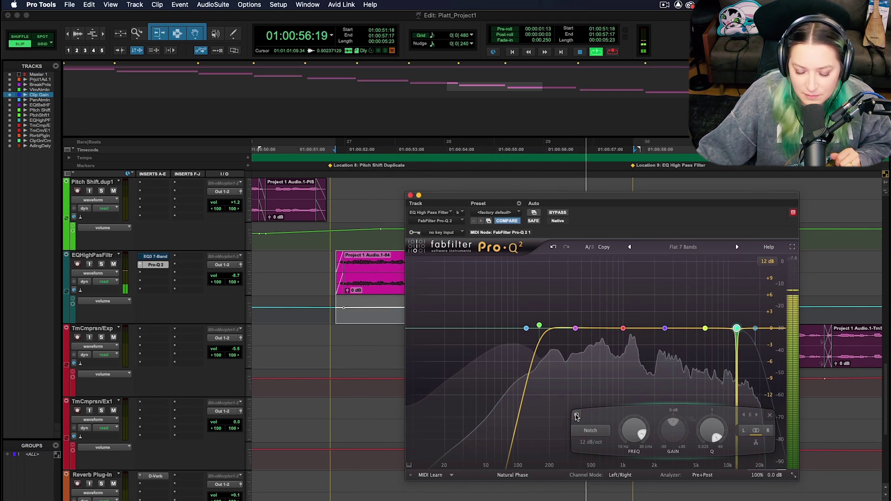
pyautogui.click(576, 415)
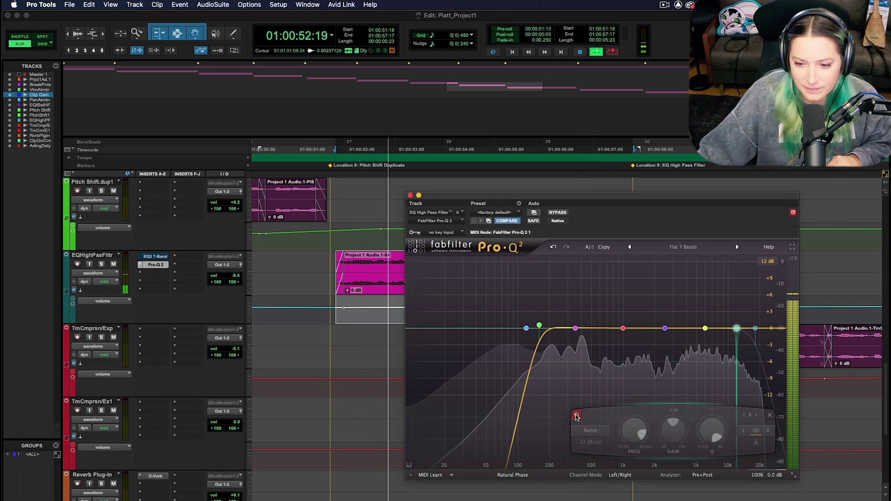
pyautogui.click(576, 416)
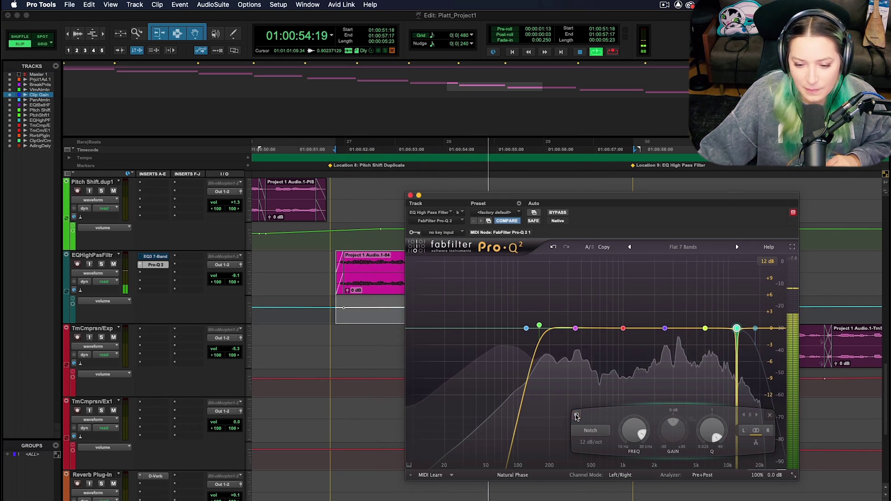
pyautogui.press('space')
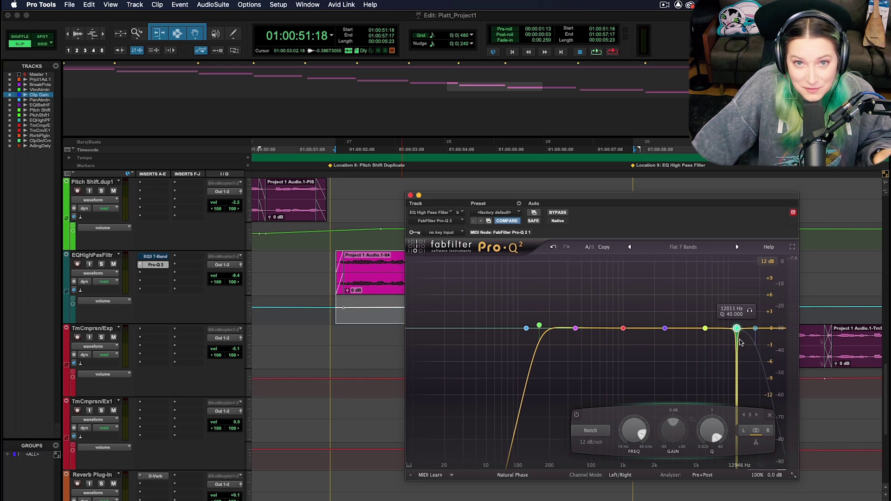